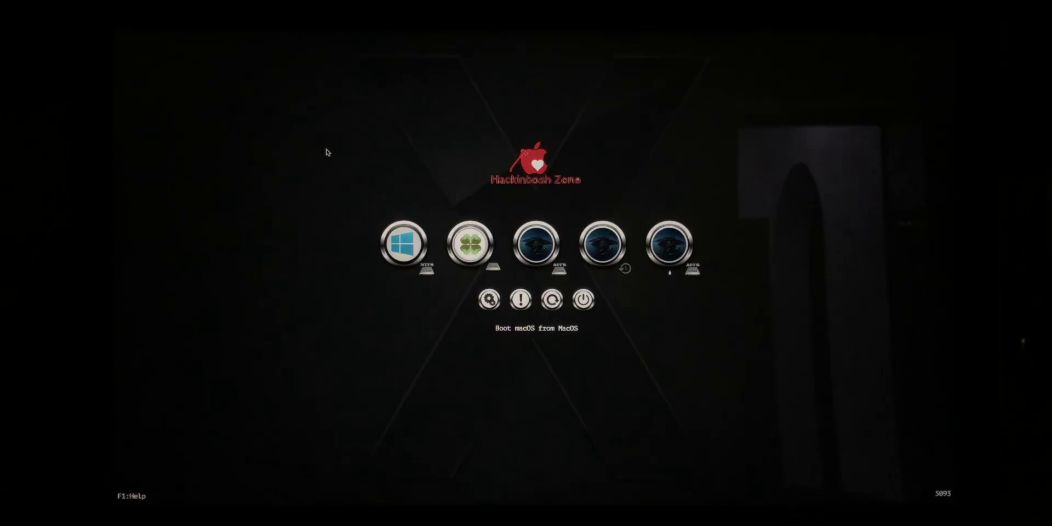
Use F3 at the Clover menu to hide the extra entries, leaving Windows and macOS icons.
{"action": "key", "text": "F3"}
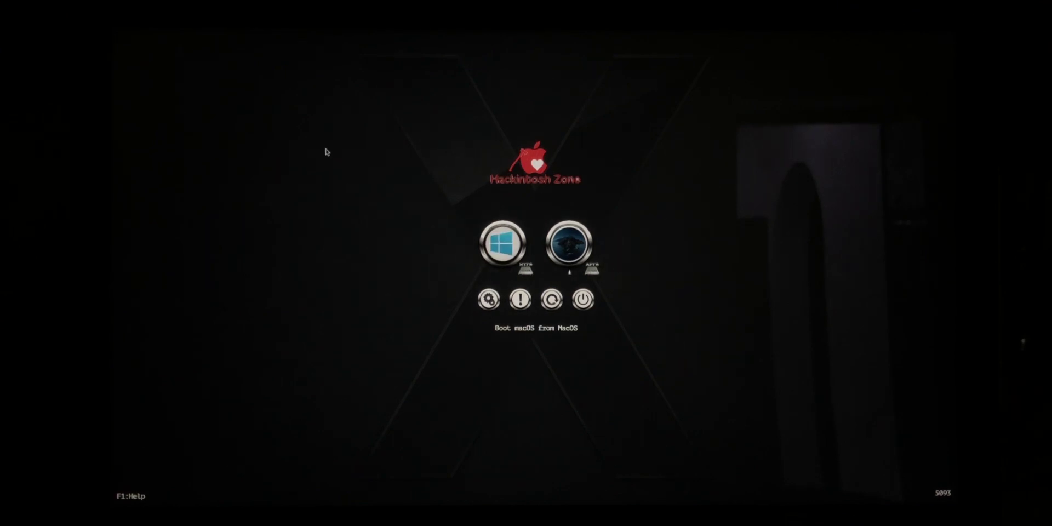
Boot the selected 'Boot macOS from MacOS' entry.
{"action": "key", "text": "Return"}
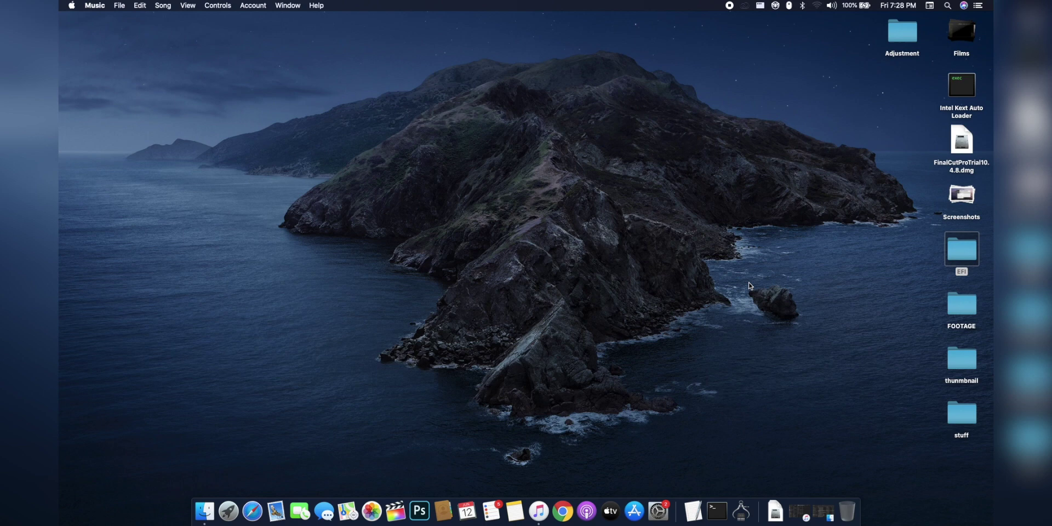
Launch Clover Configurator from Spotlight by searching 'clover'.
{"action": "key", "text": "super+space"}
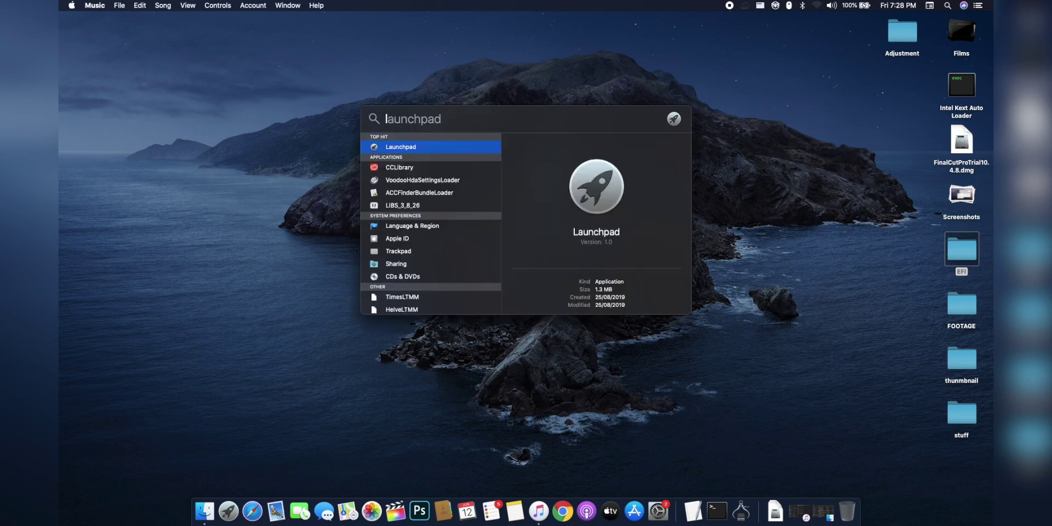
{"action": "type", "text": "clover"}
{"action": "key", "text": "Return"}
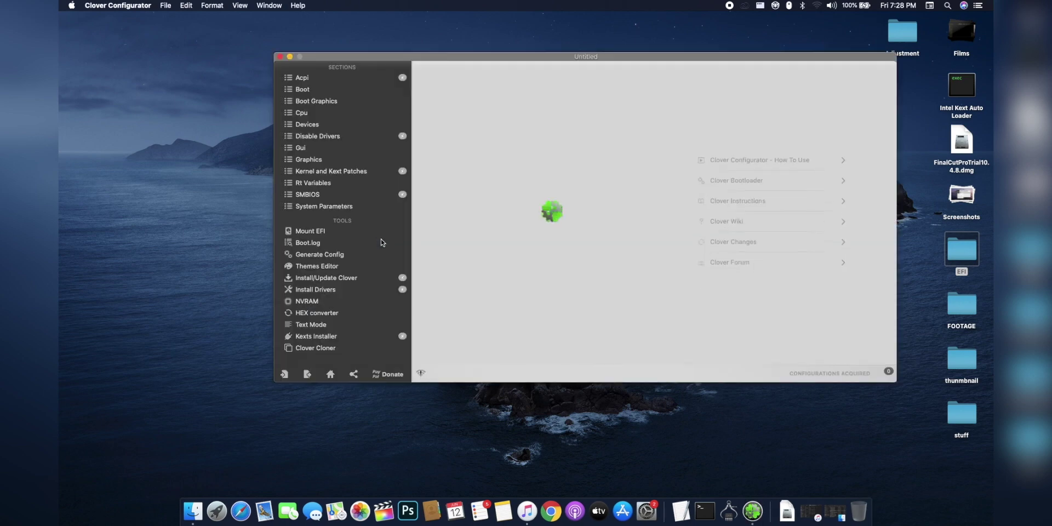
Mount the LINK disk's EFI partition with the administrator password and open it in Finder.
{"action": "left_click", "coordinate": [330, 232]}
{"action": "left_click", "coordinate": [859, 321]}
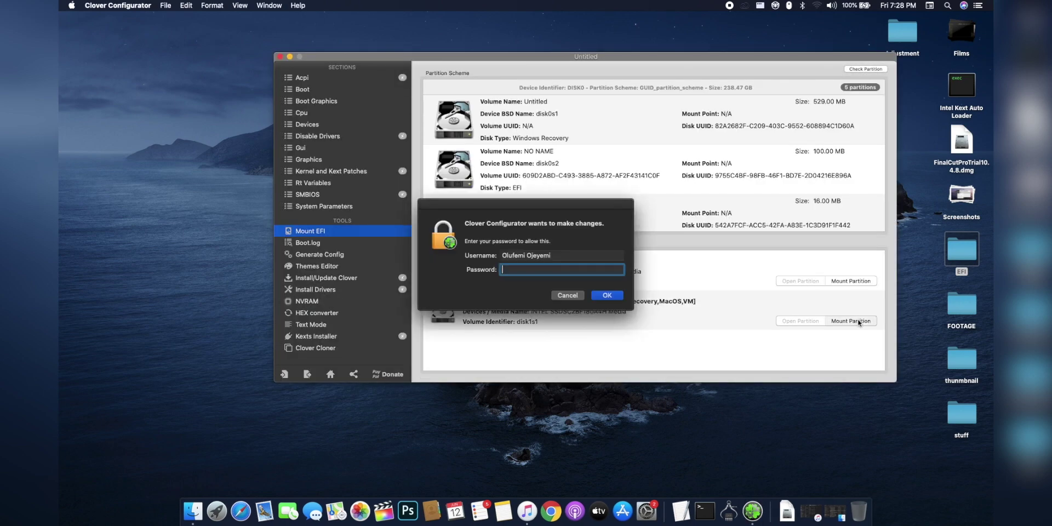
{"action": "key", "text": "Return"}
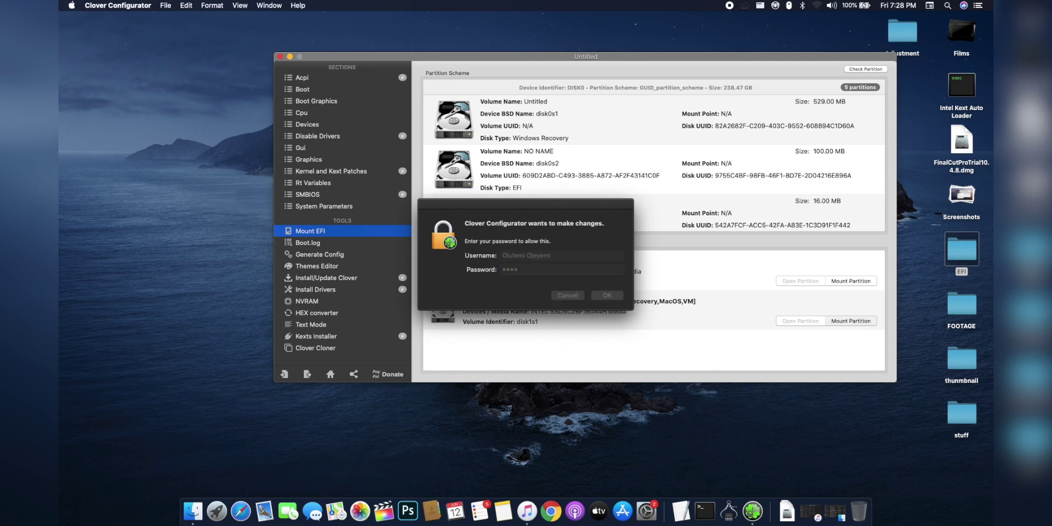
{"action": "left_click", "coordinate": [803, 321]}
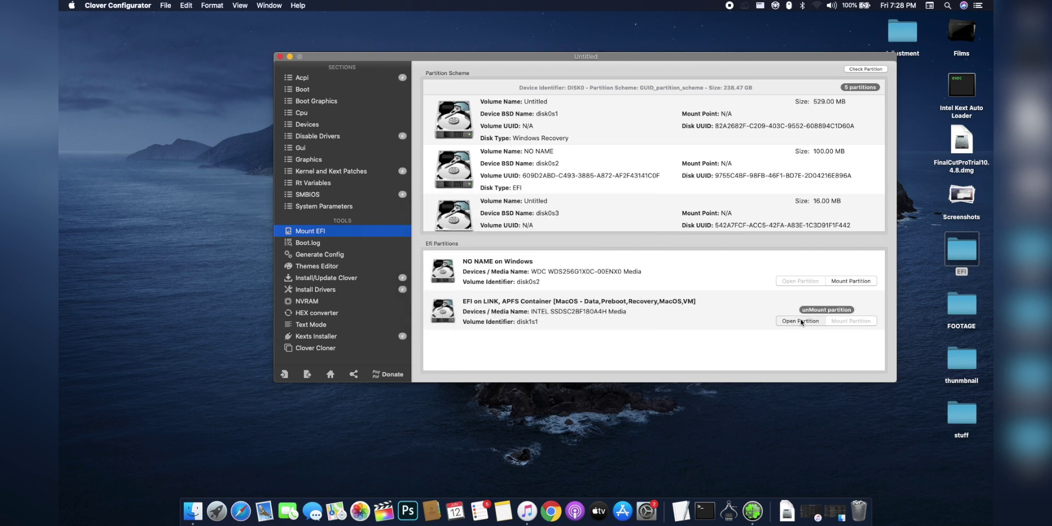
Go to EFI > CLOVER in Finder and open config.plist in Clover Configurator.
{"action": "double_click", "coordinate": [472, 143]}
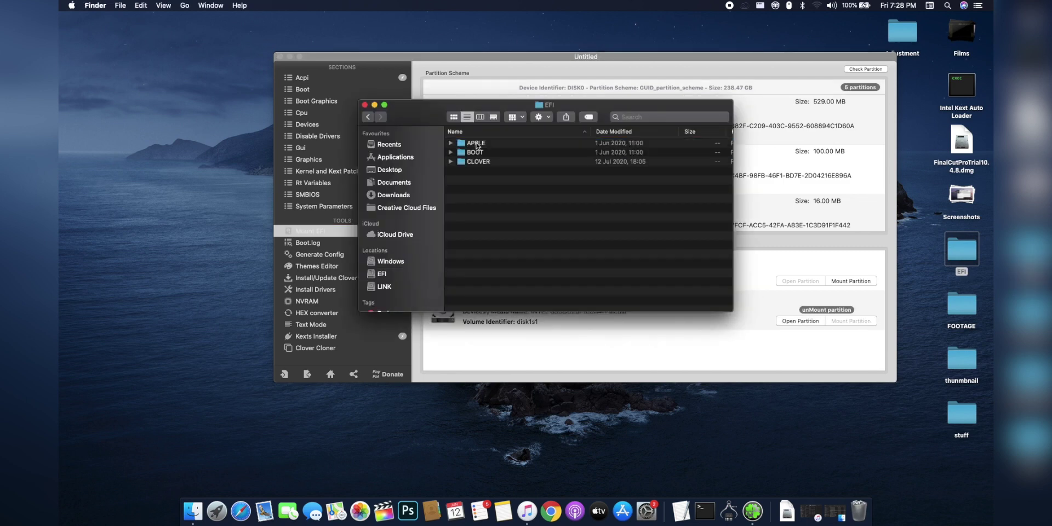
{"action": "double_click", "coordinate": [481, 162]}
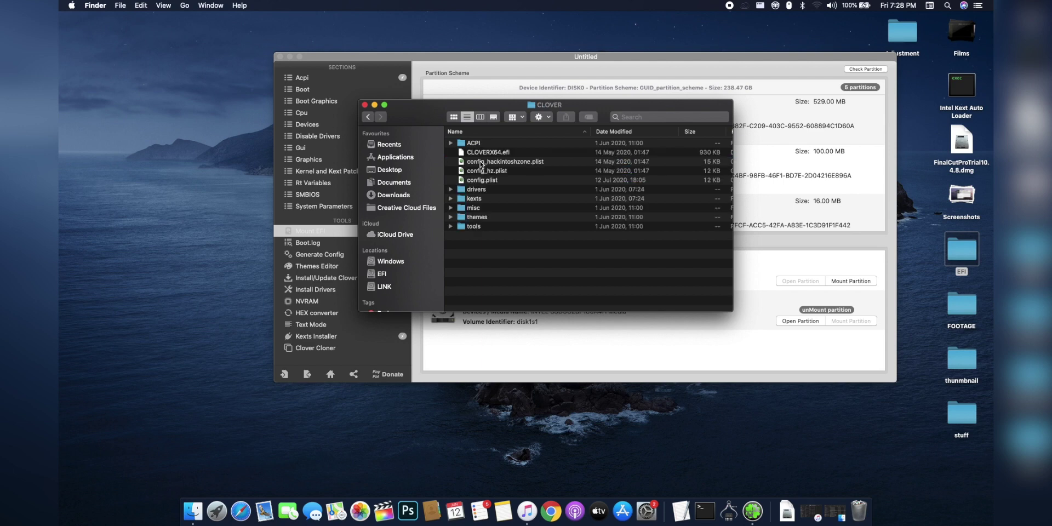
{"action": "left_click", "coordinate": [488, 181]}
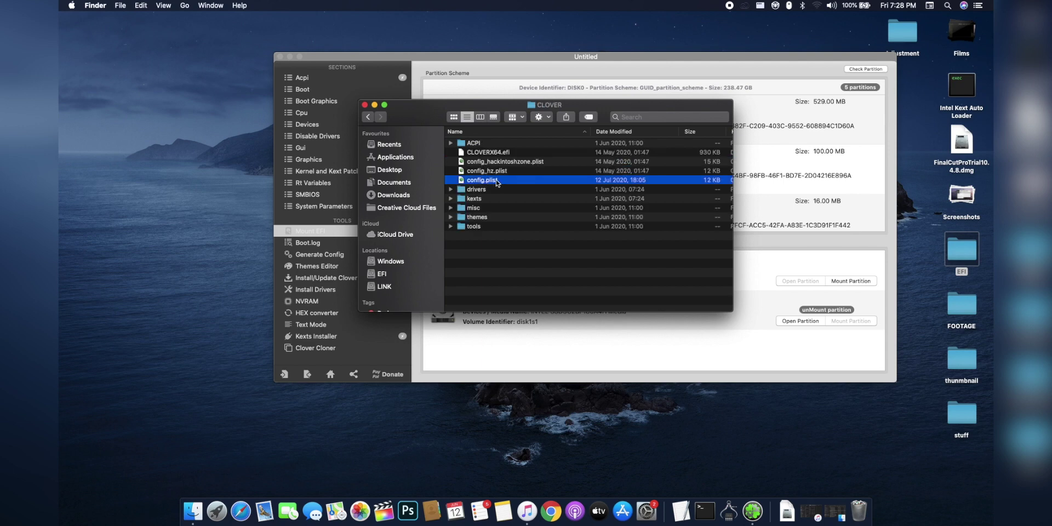
{"action": "double_click", "coordinate": [497, 182]}
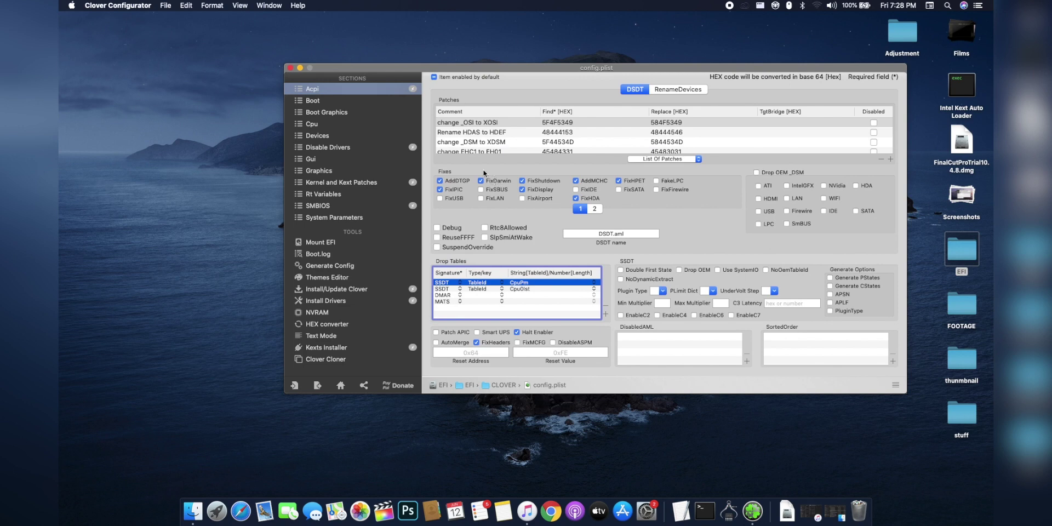
Delete the -v boot argument in the Boot section, keeping dart=0 and darkwake=0, then use the File menu.
{"action": "left_click", "coordinate": [353, 100]}
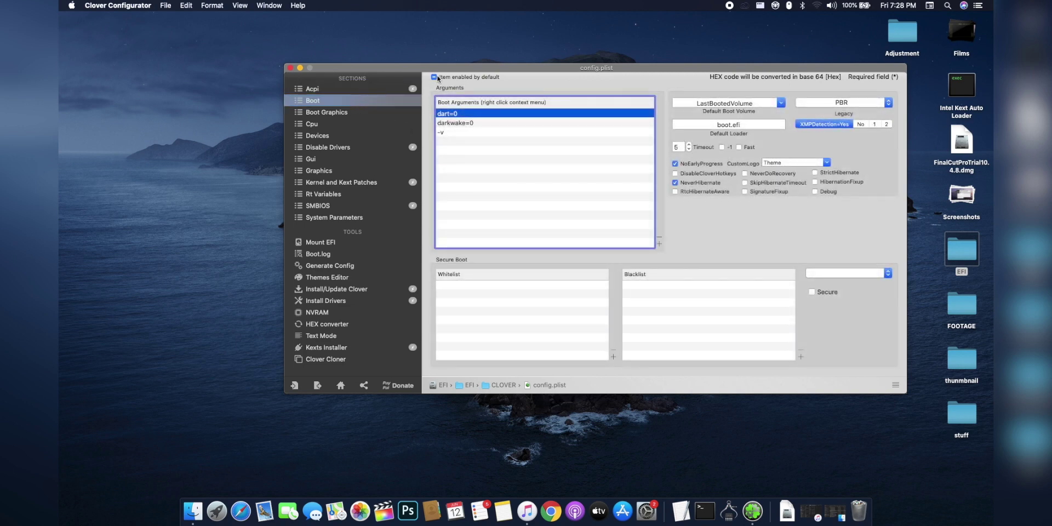
{"action": "left_click_drag", "start_coordinate": [441, 70], "coordinate": [439, 70]}
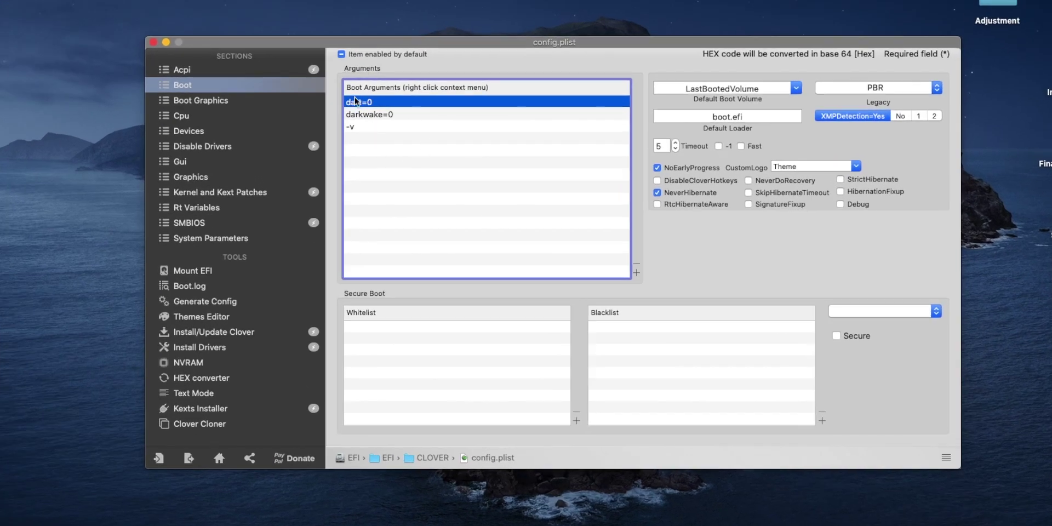
{"action": "left_click", "coordinate": [355, 126]}
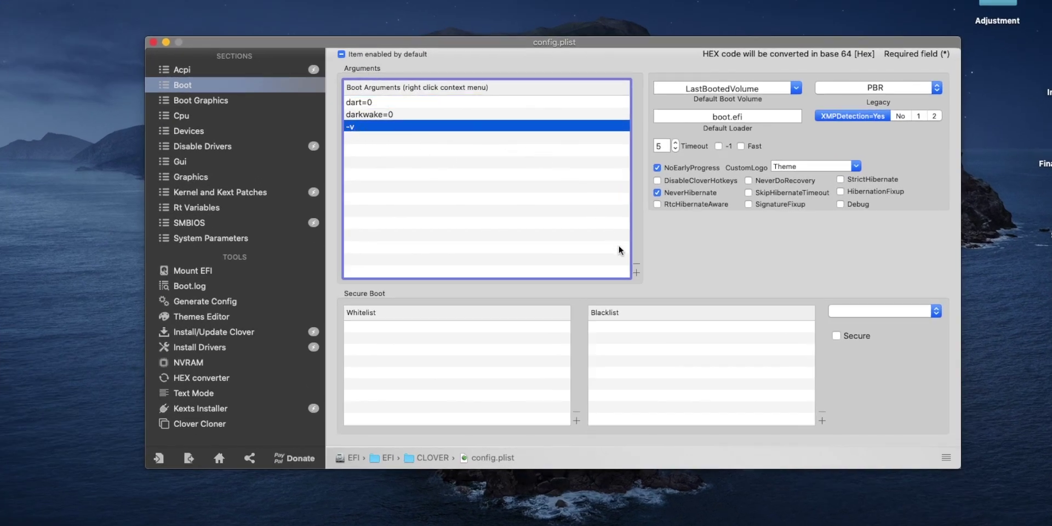
{"action": "left_click", "coordinate": [637, 268]}
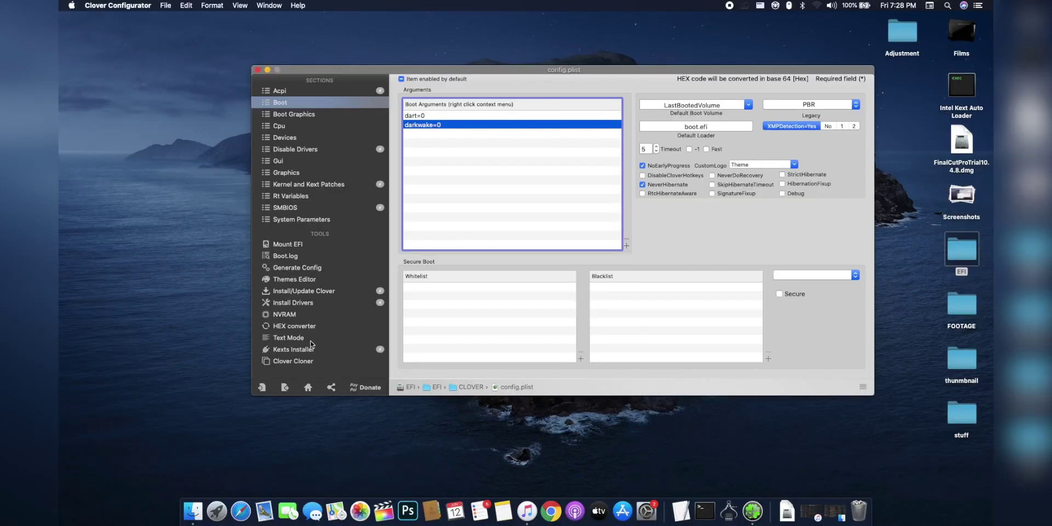
{"action": "left_click", "coordinate": [166, 5]}
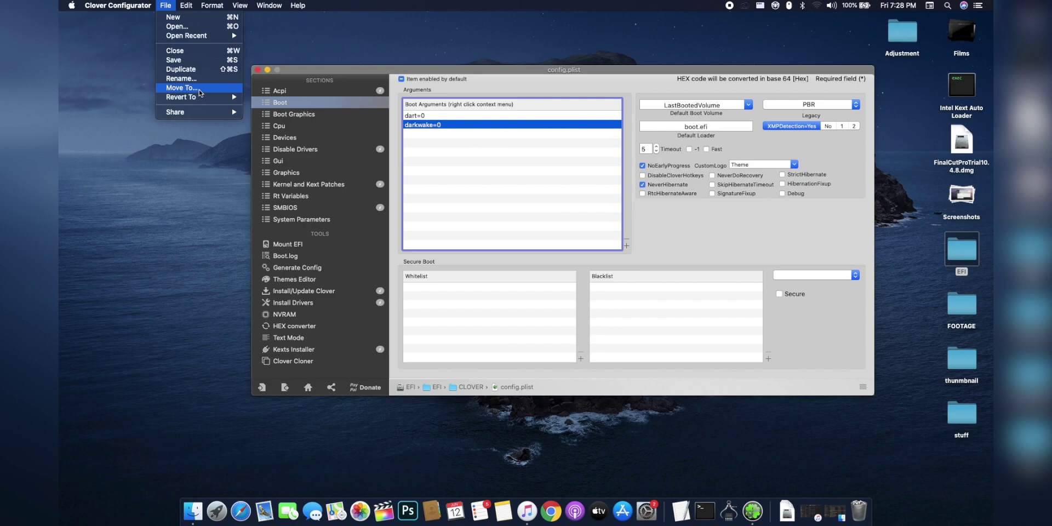
{"action": "left_click", "coordinate": [186, 64]}
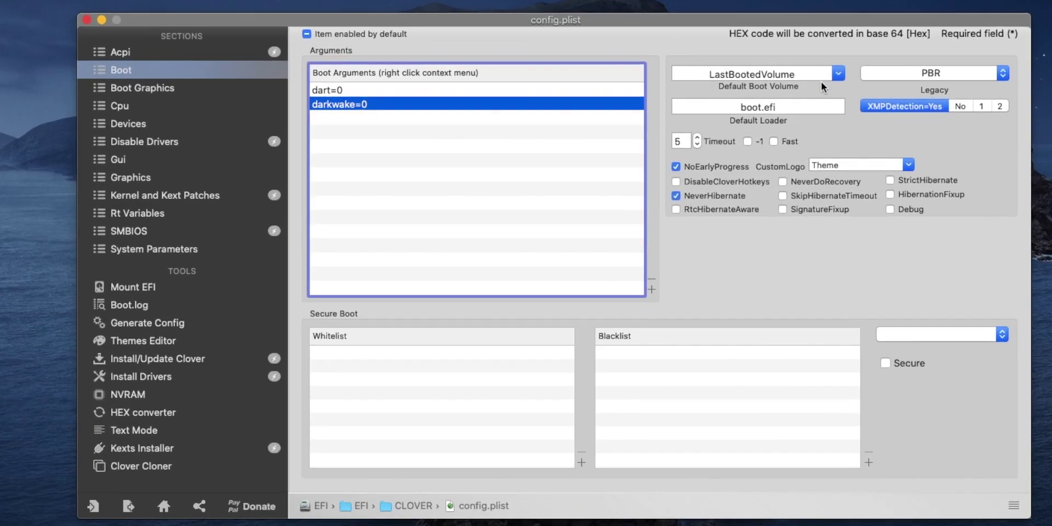
{"action": "left_click", "coordinate": [838, 73]}
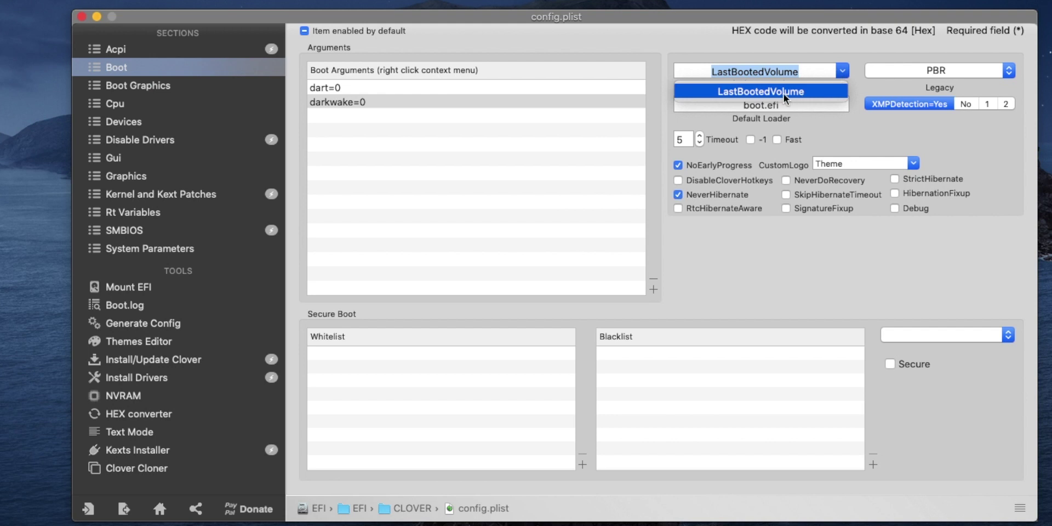
{"action": "left_click", "coordinate": [775, 90]}
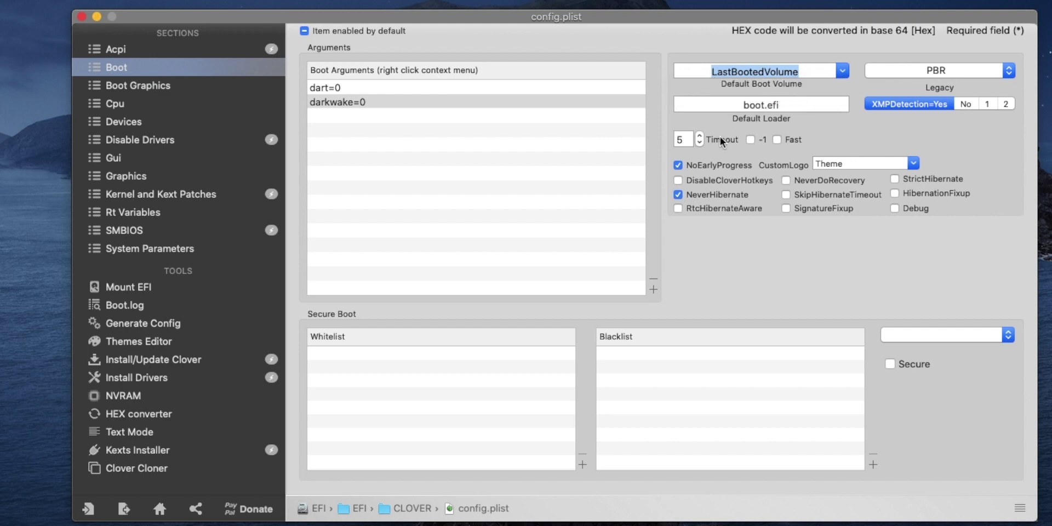
{"action": "left_click", "coordinate": [685, 140]}
{"action": "type", "text": "3"}
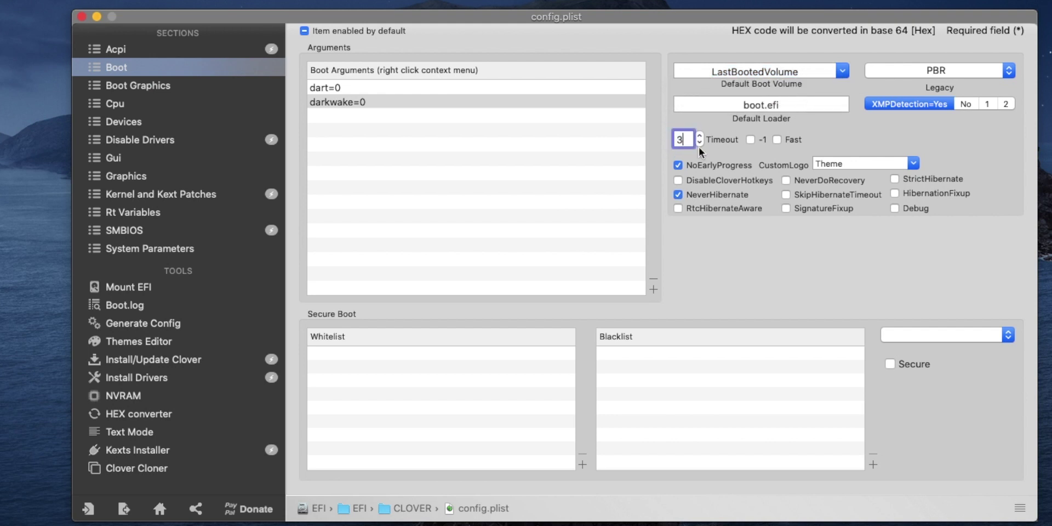
{"action": "key", "text": "BackSpace"}
{"action": "type", "text": "4"}
{"action": "left_click", "coordinate": [777, 140]}
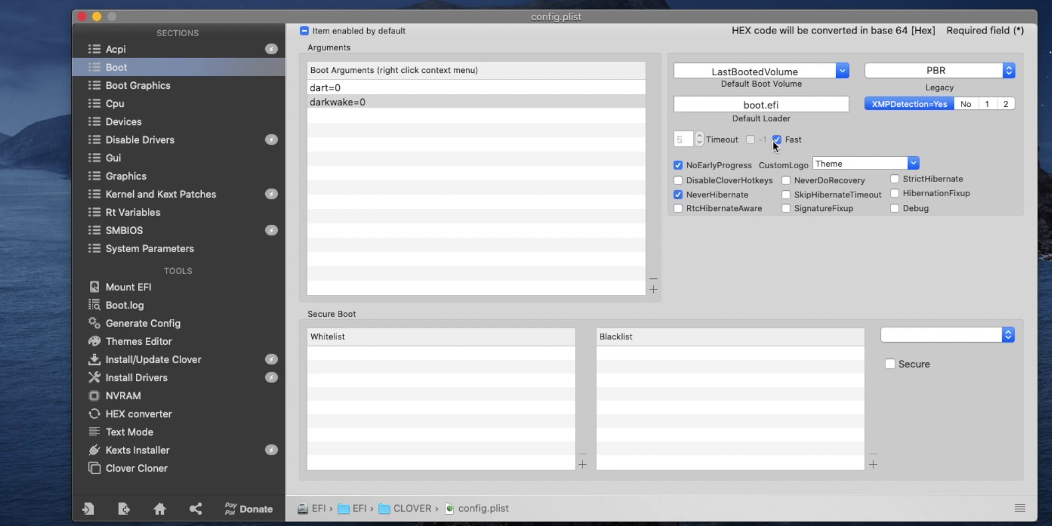
{"action": "left_click", "coordinate": [776, 141]}
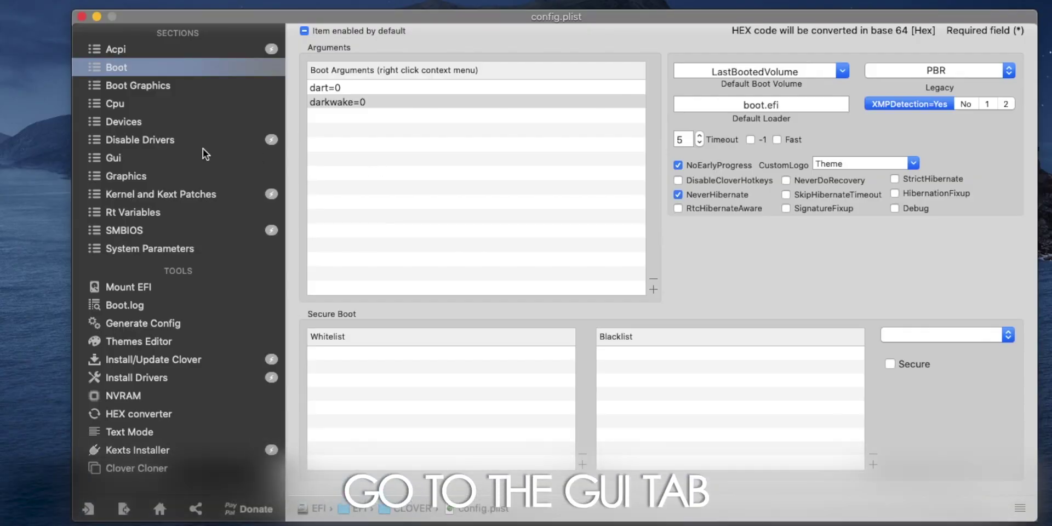
Show the Gui section, with custom scan mode and the hackintoshzone theme.
{"action": "left_click", "coordinate": [198, 158]}
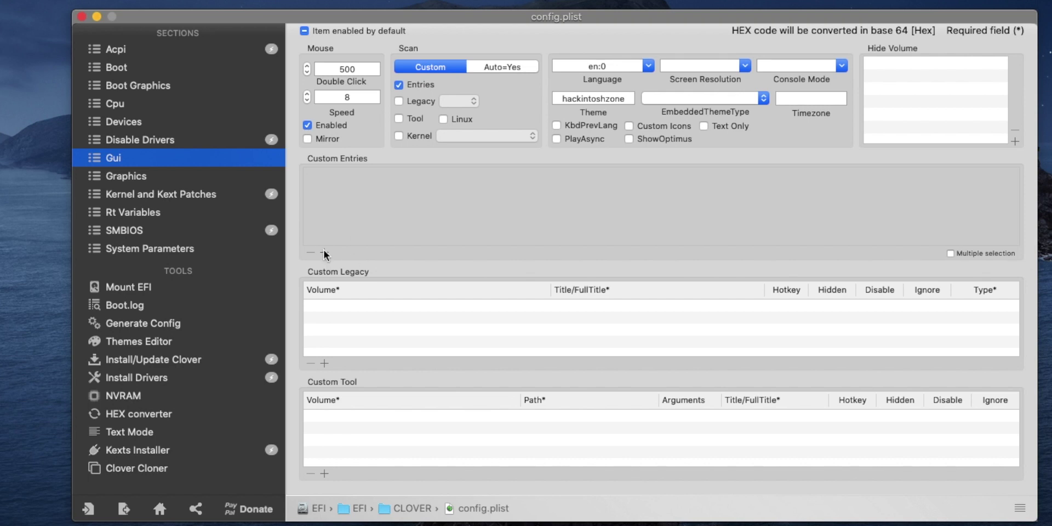
Add a New Custom Entry under Custom Entries and set its volume to NO NAME (disk0).
{"action": "left_click", "coordinate": [324, 254]}
{"action": "double_click", "coordinate": [342, 208]}
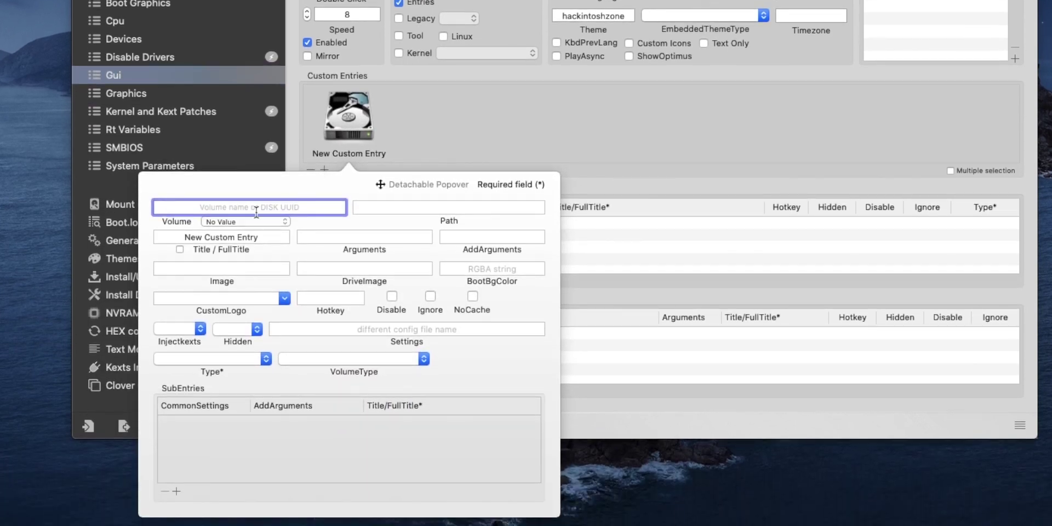
{"action": "left_click", "coordinate": [240, 221]}
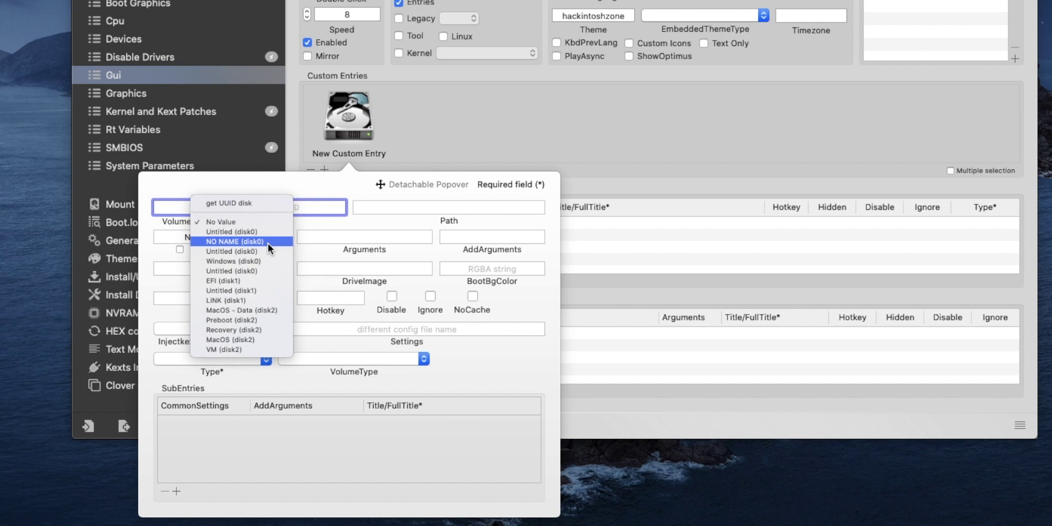
{"action": "left_click", "coordinate": [268, 242]}
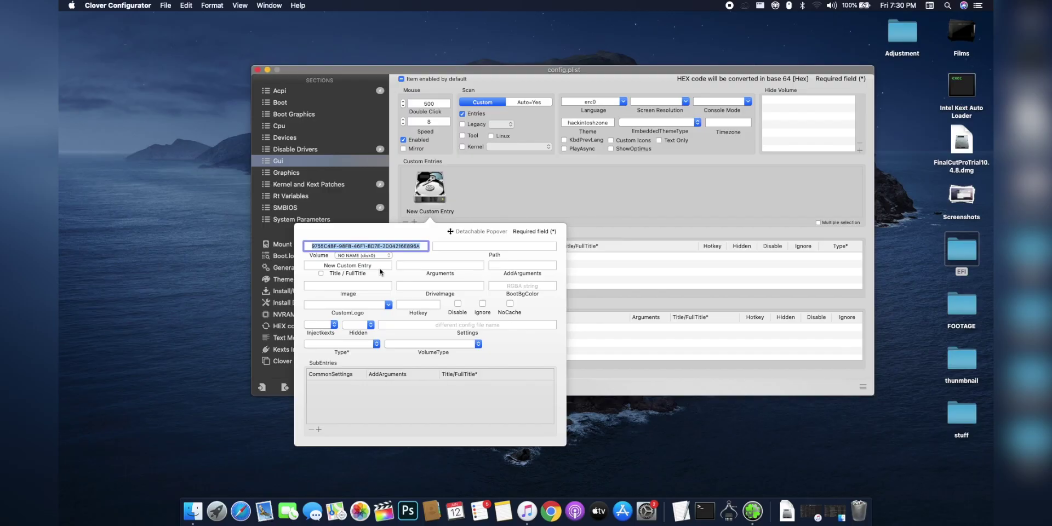
Run diskutil list in Terminal and find disk0's EFI NO NAME partition, disk0s2.
{"action": "key", "text": "super+space"}
{"action": "type", "text": "ter"}
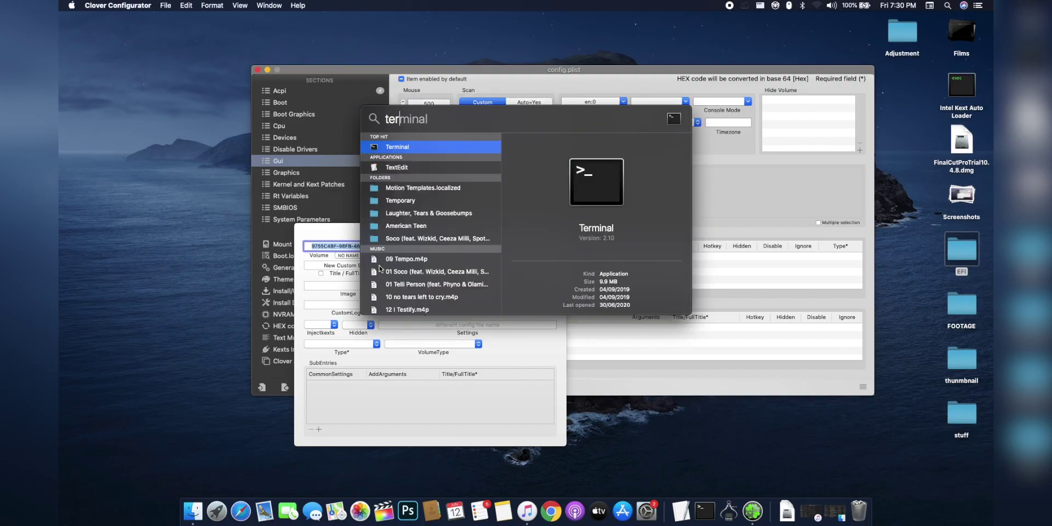
{"action": "key", "text": "Return"}
{"action": "type", "text": "diskutil list"}
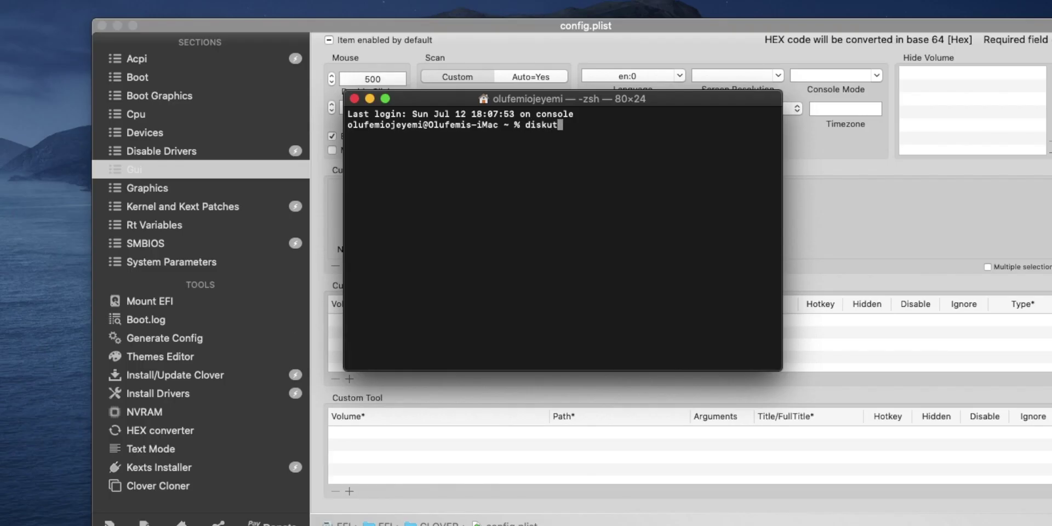
{"action": "key", "text": "Return"}
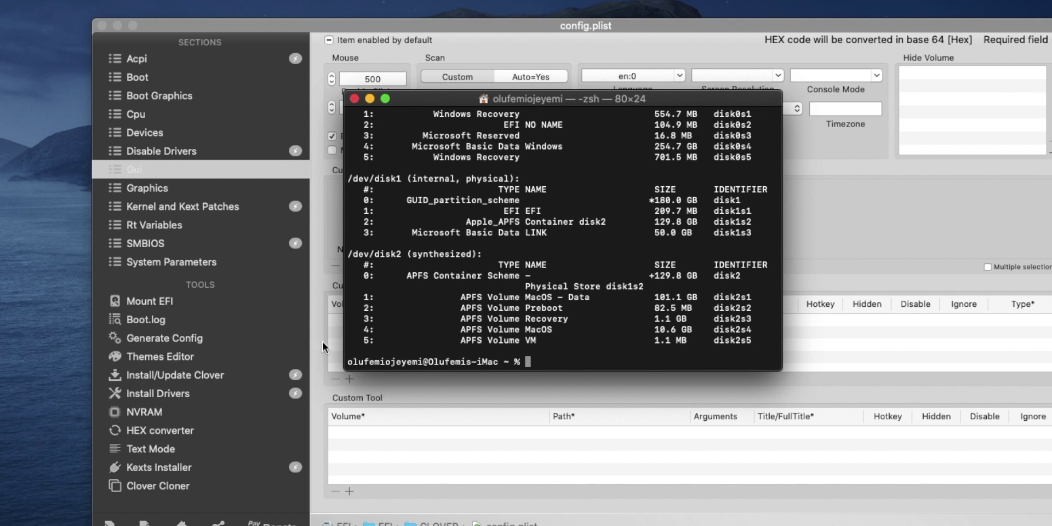
{"action": "scroll", "coordinate": [495, 260], "scroll_direction": "up", "scroll_amount": 3}
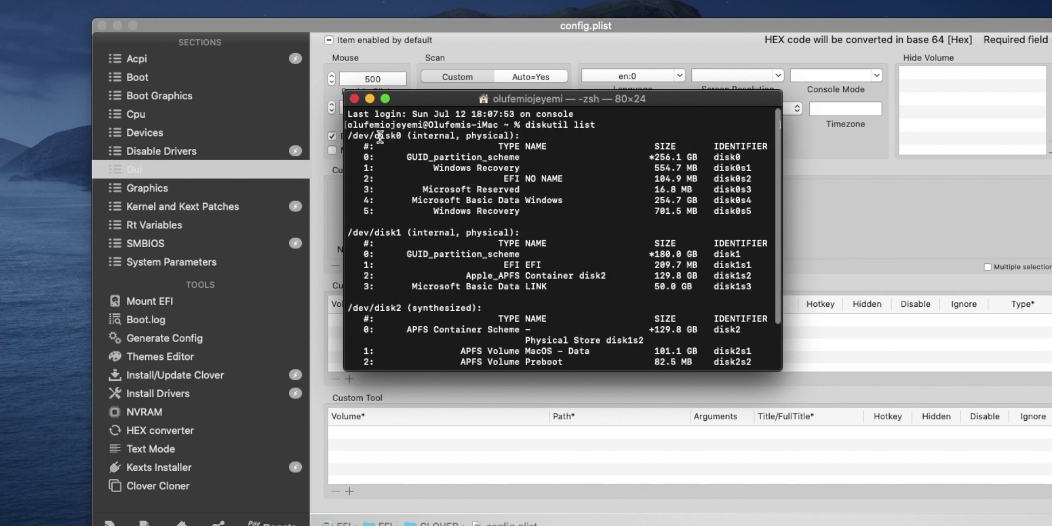
{"action": "left_click_drag", "start_coordinate": [385, 137], "coordinate": [396, 137]}
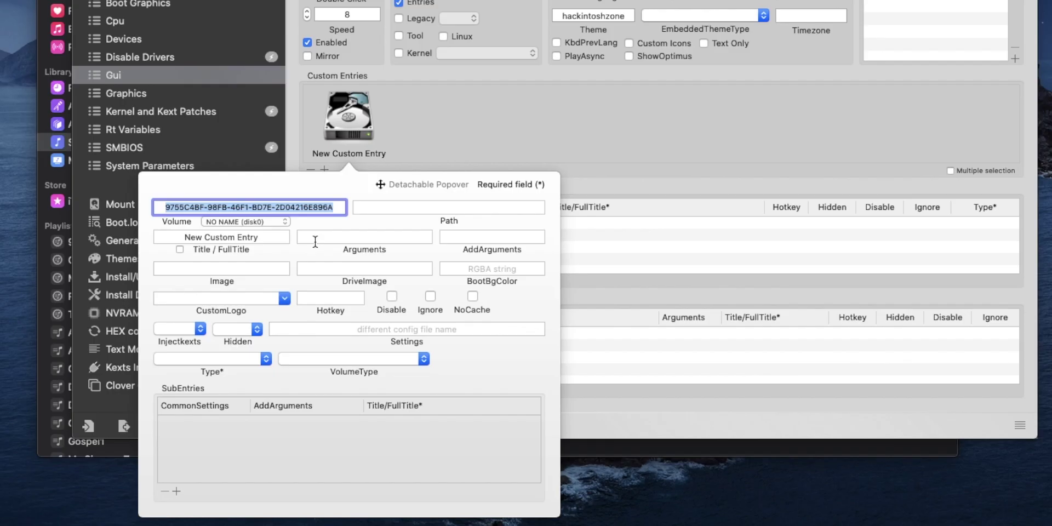
Give the entry volume NO NAME (disk0), title 'Windows', Type Windows and VolumeType Internal.
{"action": "left_click", "coordinate": [262, 226]}
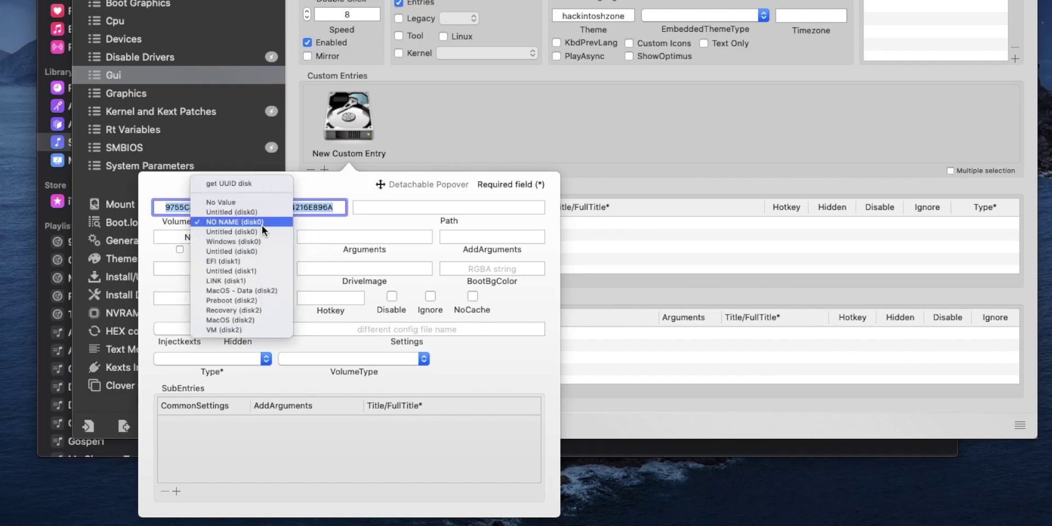
{"action": "left_click", "coordinate": [330, 223]}
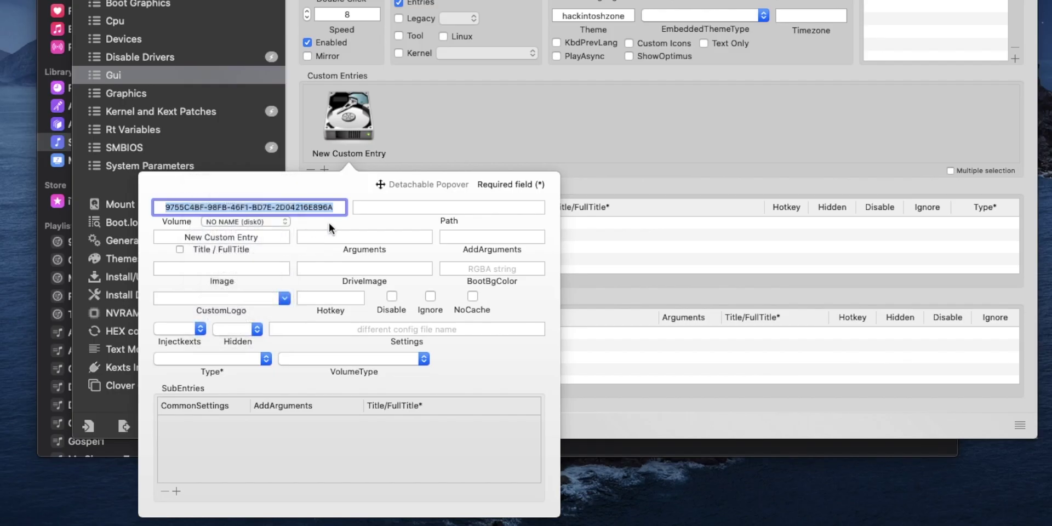
{"action": "key", "text": "Tab"}
{"action": "type", "text": "Windows"}
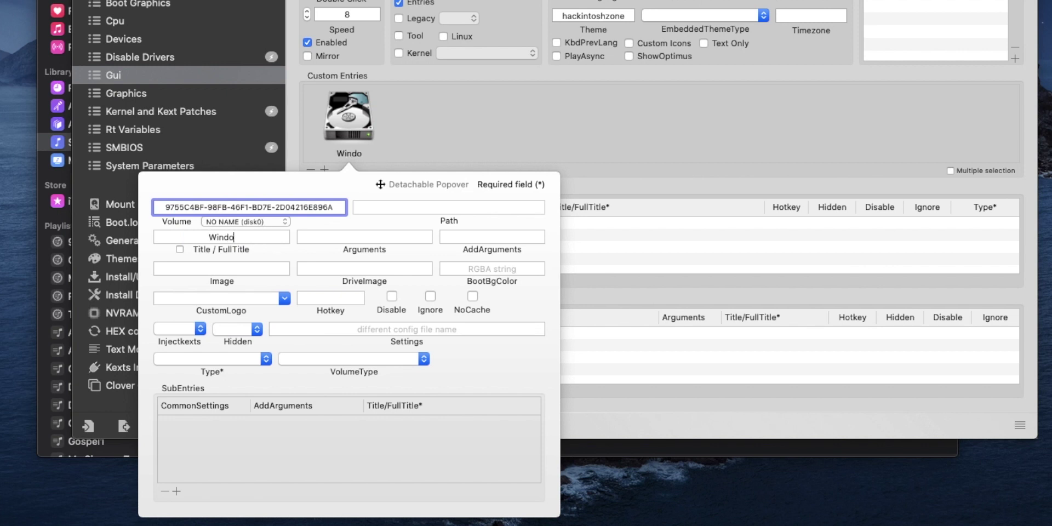
{"action": "left_click", "coordinate": [193, 364]}
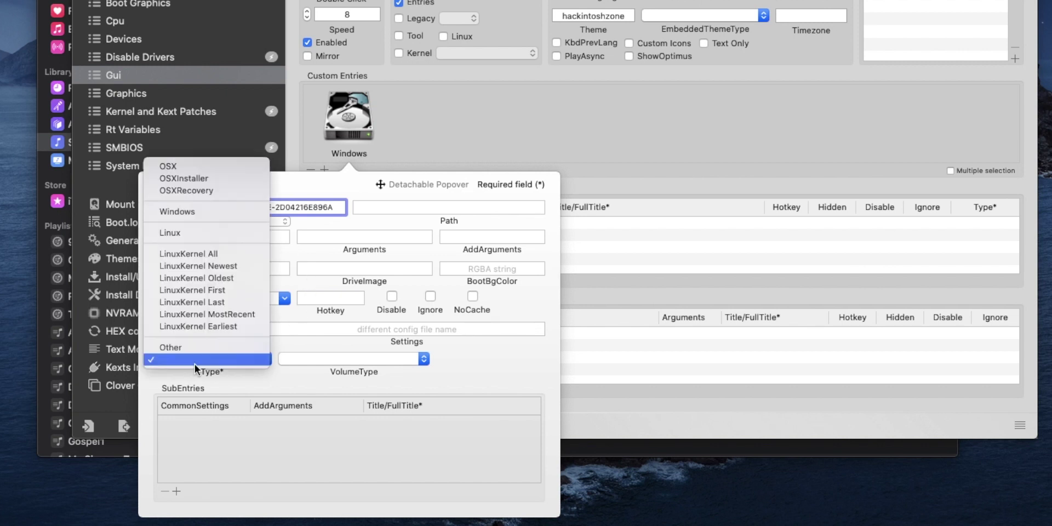
{"action": "left_click", "coordinate": [181, 213]}
{"action": "left_click", "coordinate": [351, 360]}
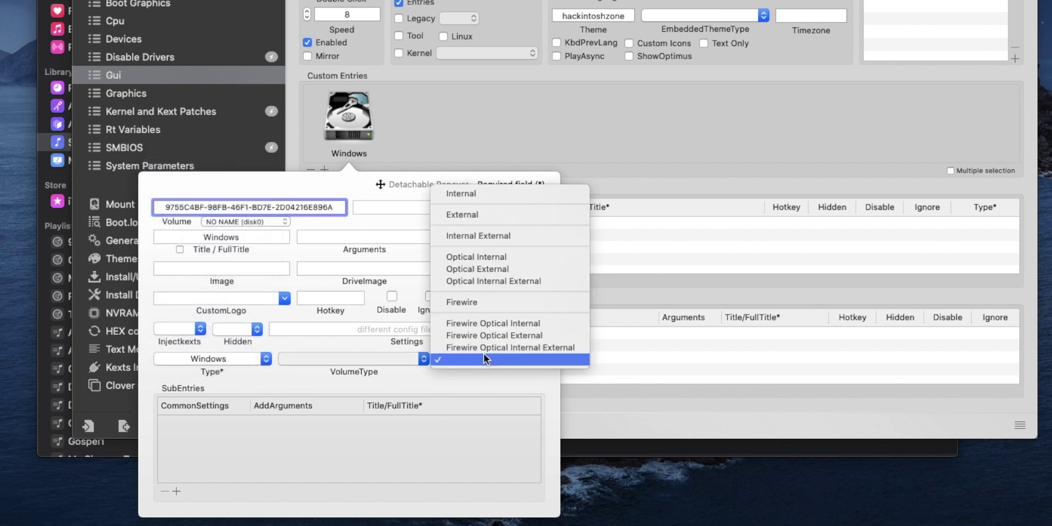
{"action": "left_click", "coordinate": [476, 193]}
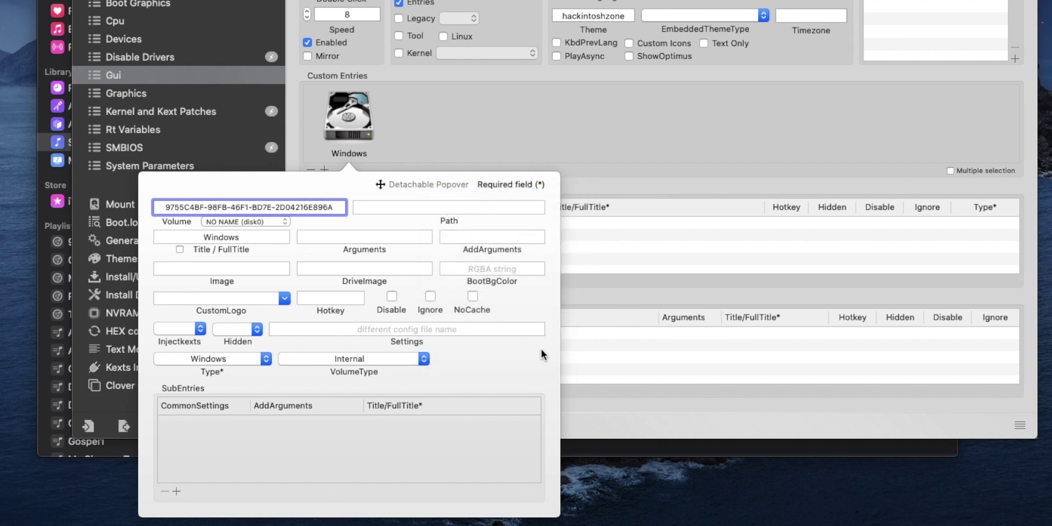
Close the custom entry popover and save config.plist via File > Save.
{"action": "left_click", "coordinate": [500, 150]}
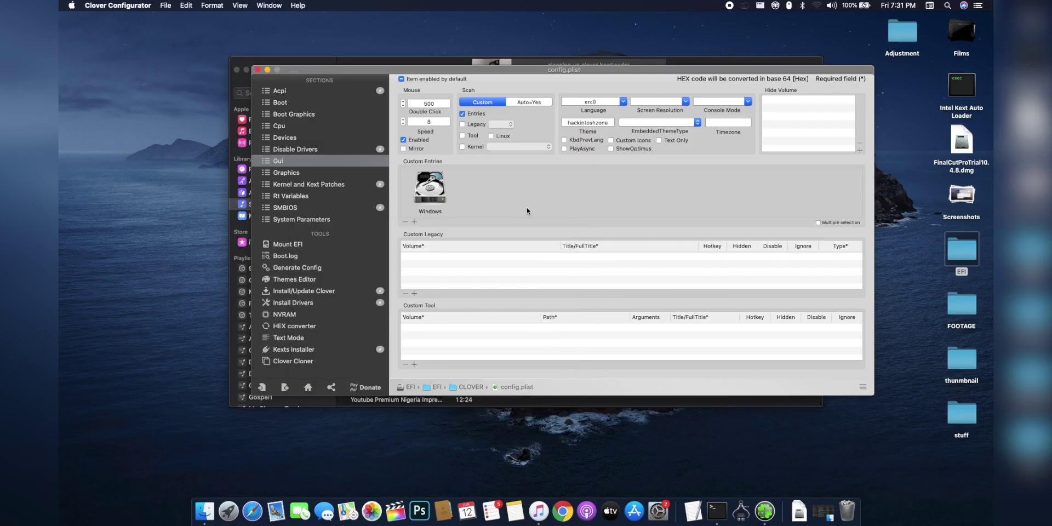
{"action": "left_click", "coordinate": [166, 6]}
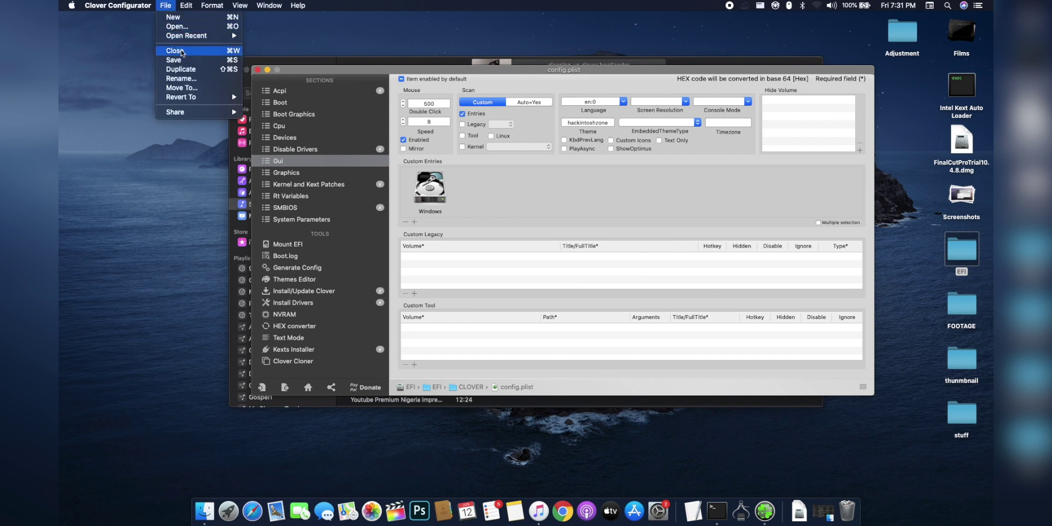
{"action": "left_click", "coordinate": [185, 62]}
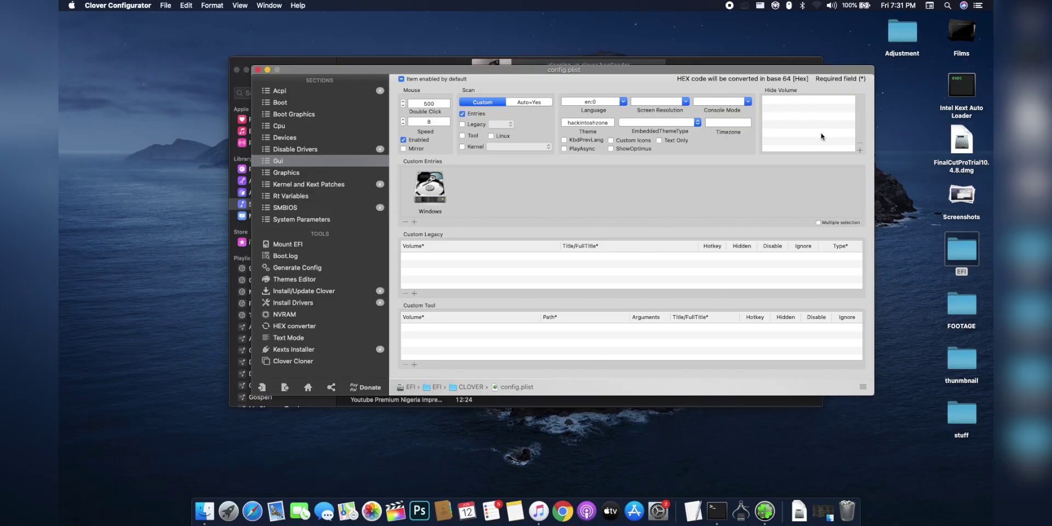
{"action": "left_click", "coordinate": [821, 137]}
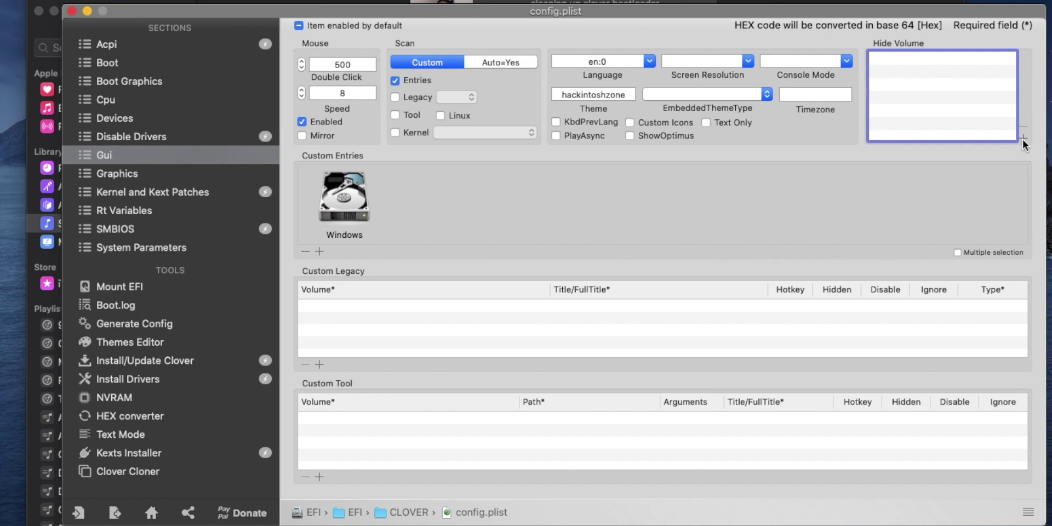
Add a Hide Volume row and look up the Preboot and Recovery names with diskutil list in Terminal.
{"action": "left_click", "coordinate": [1024, 138]}
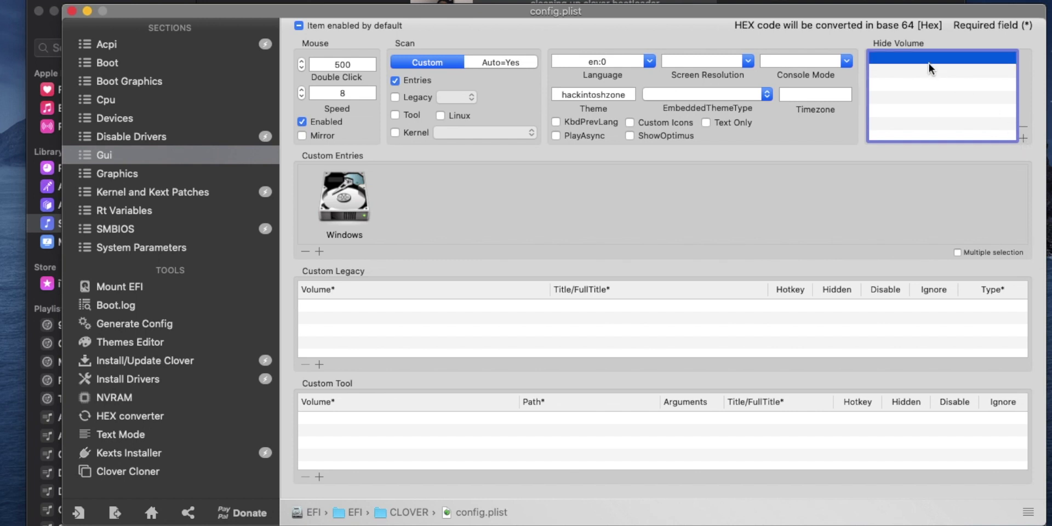
{"action": "double_click", "coordinate": [914, 57]}
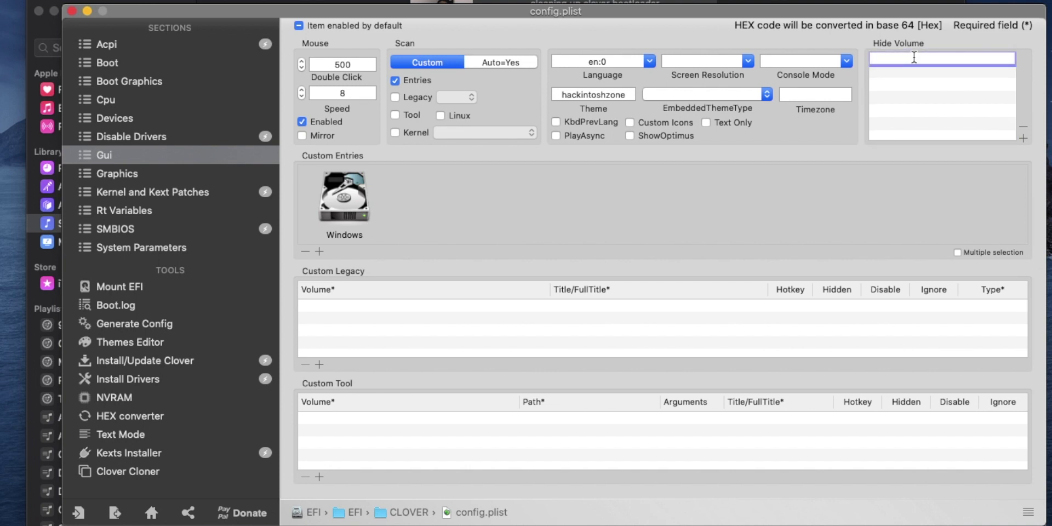
{"action": "key", "text": "super+space"}
{"action": "type", "text": "terminal"}
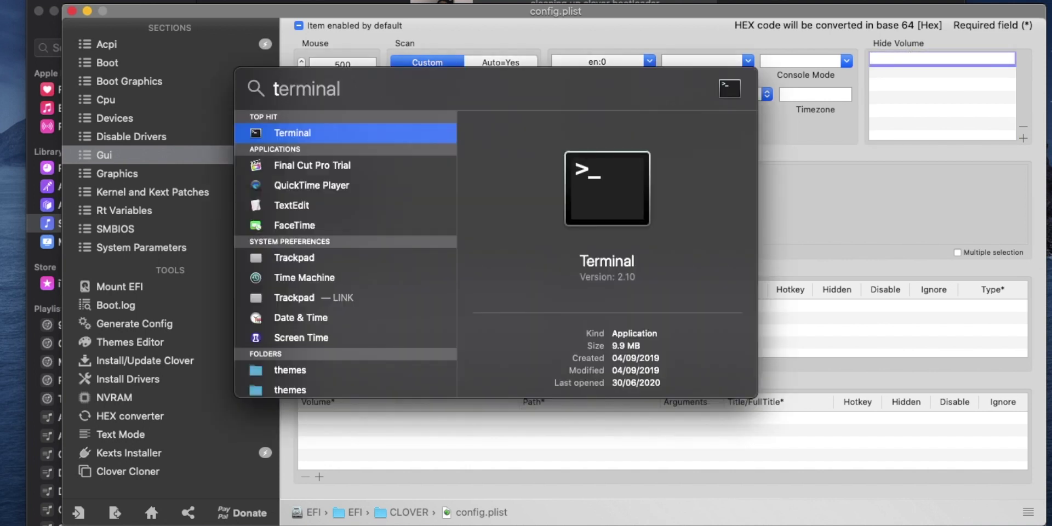
{"action": "key", "text": "Return"}
{"action": "type", "text": "diskut"}
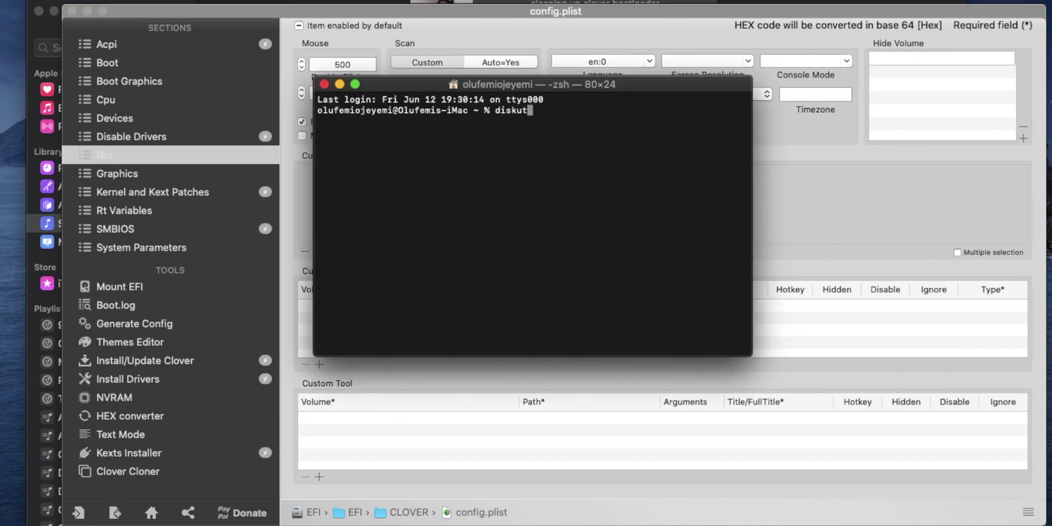
{"action": "type", "text": "il list"}
{"action": "key", "text": "Return"}
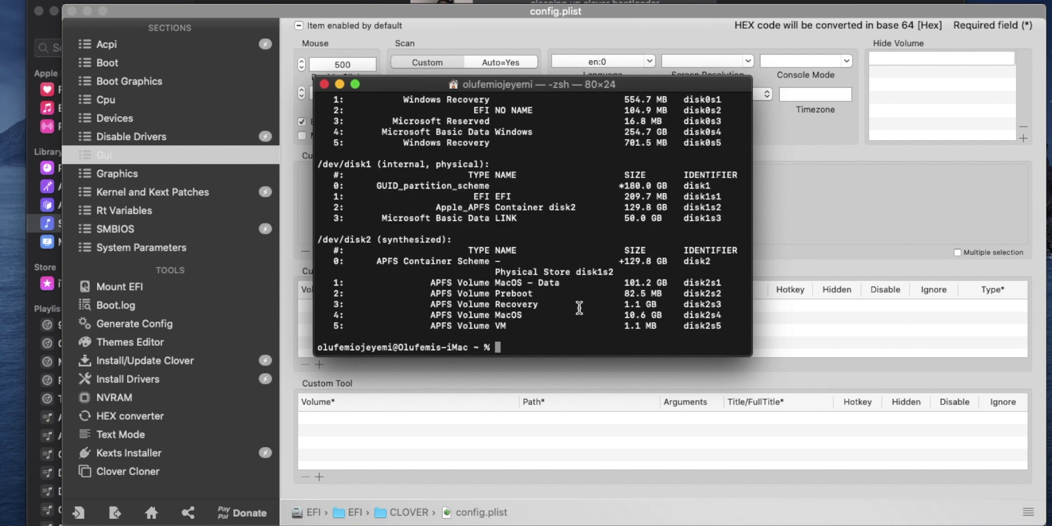
{"action": "left_click_drag", "start_coordinate": [493, 296], "coordinate": [536, 301]}
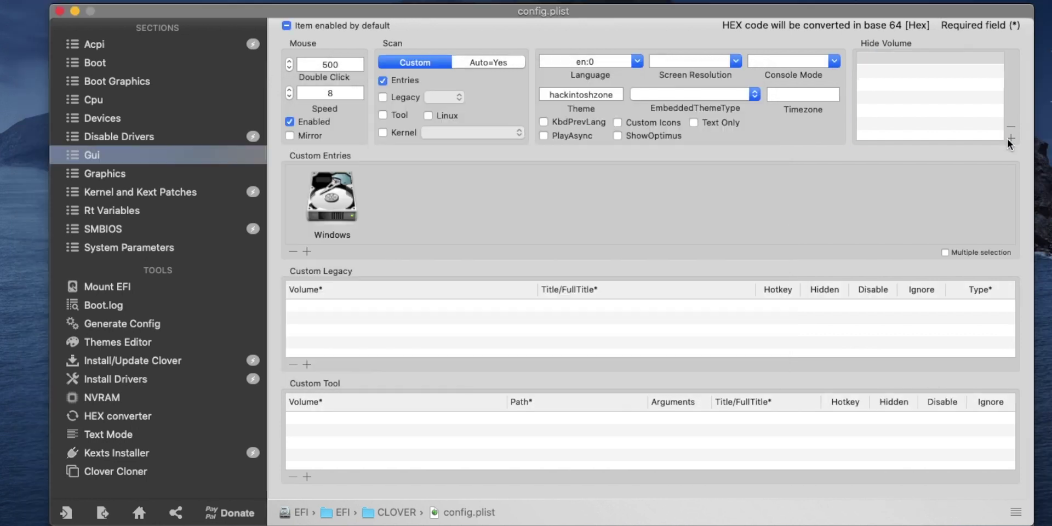
Enter Preboot and Recovery as the two hidden volumes.
{"action": "double_click", "coordinate": [891, 56]}
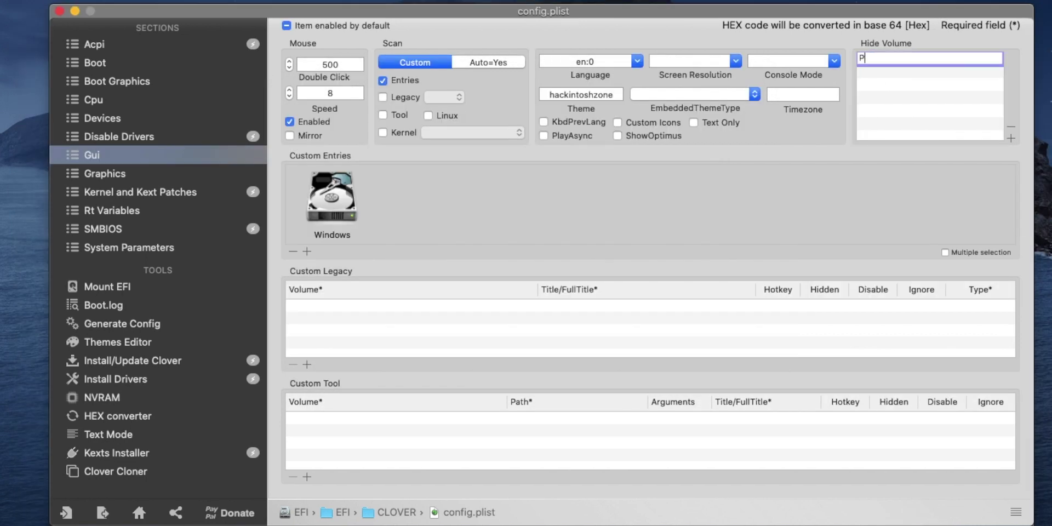
{"action": "type", "text": "Preboot"}
{"action": "key", "text": "Return"}
{"action": "type", "text": "Recovery"}
{"action": "key", "text": "Return"}
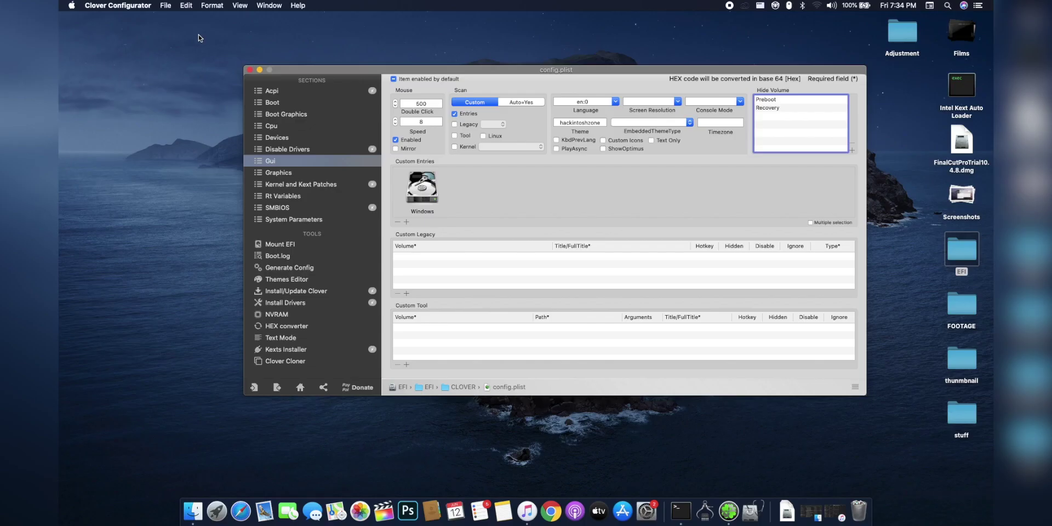
Save config.plist, close the config and CLOVER windows, and restart the computer.
{"action": "left_click", "coordinate": [166, 5]}
{"action": "left_click", "coordinate": [174, 62]}
{"action": "left_click", "coordinate": [249, 70]}
{"action": "left_click", "coordinate": [629, 147]}
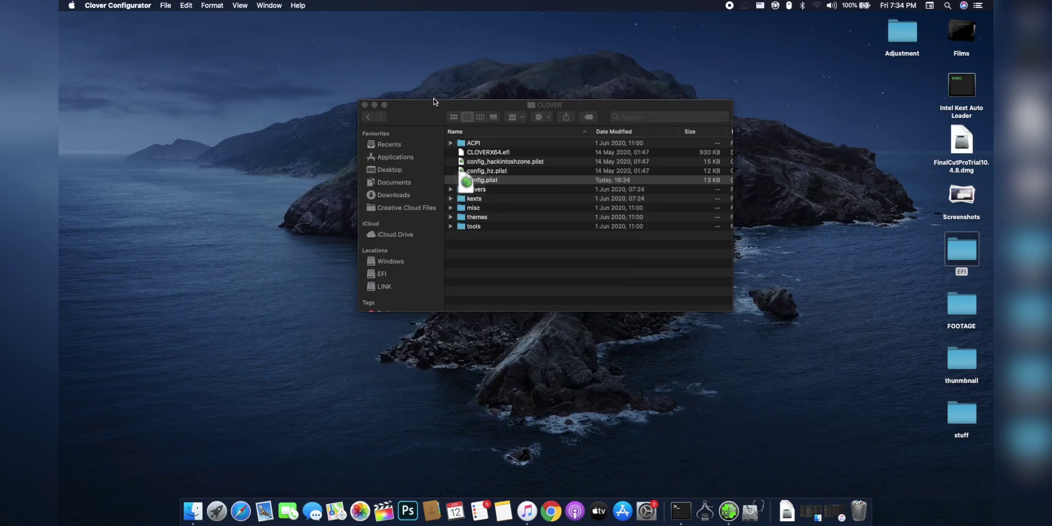
{"action": "left_click", "coordinate": [364, 105]}
{"action": "left_click", "coordinate": [71, 5]}
{"action": "left_click", "coordinate": [88, 93]}
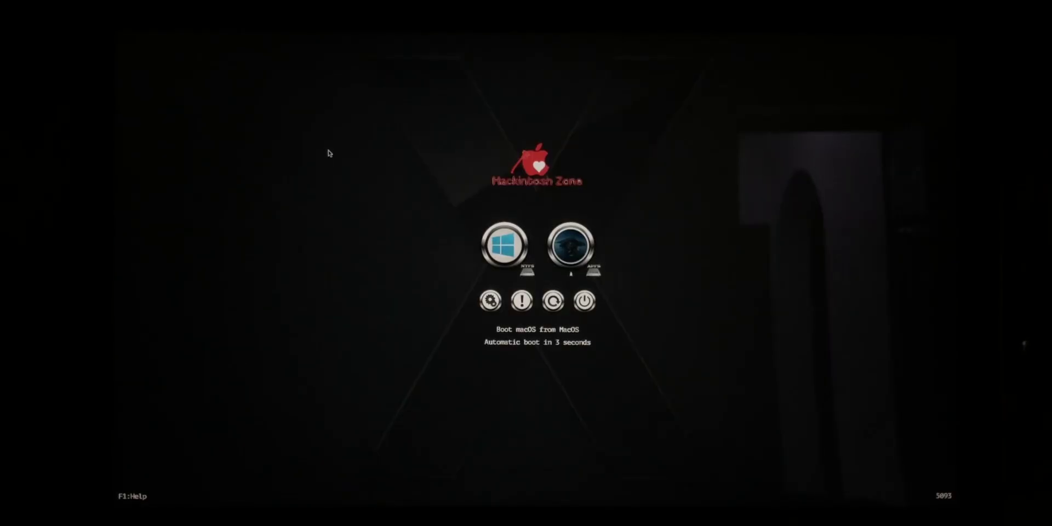
Confirm the Clover menu offers only the Windows and macOS entries, then boot macOS.
{"action": "key", "text": "Left"}
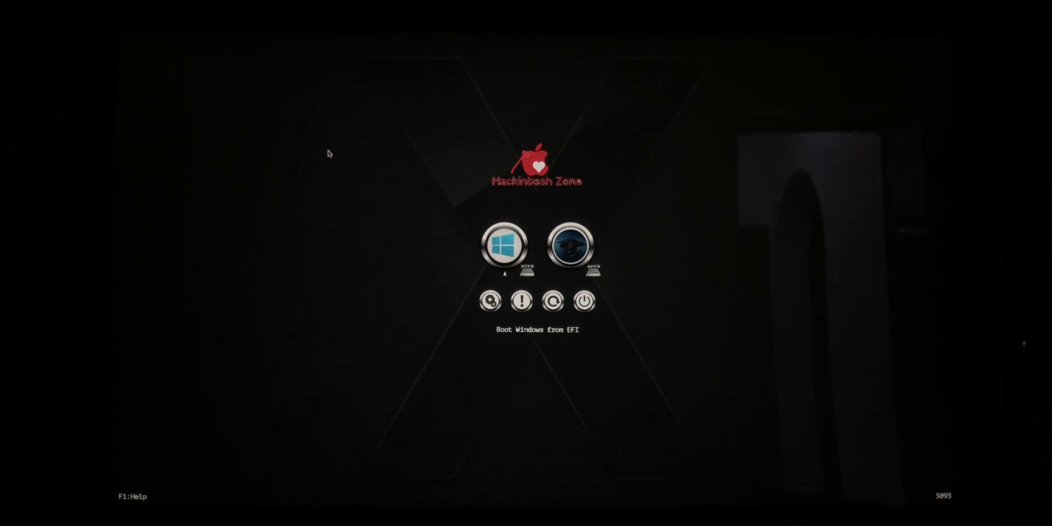
{"action": "key", "text": "Right"}
{"action": "key", "text": "Left"}
{"action": "key", "text": "Right"}
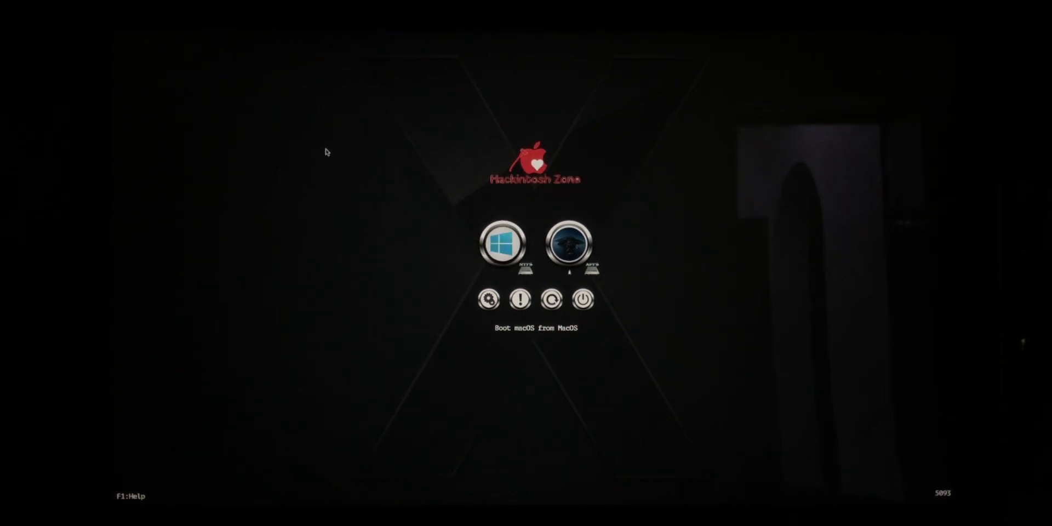
{"action": "key", "text": "Return"}
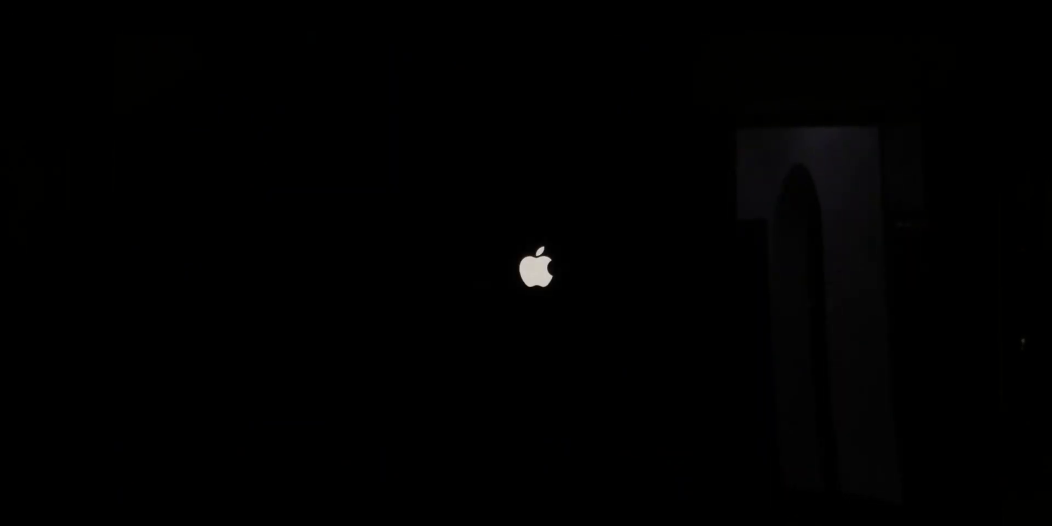